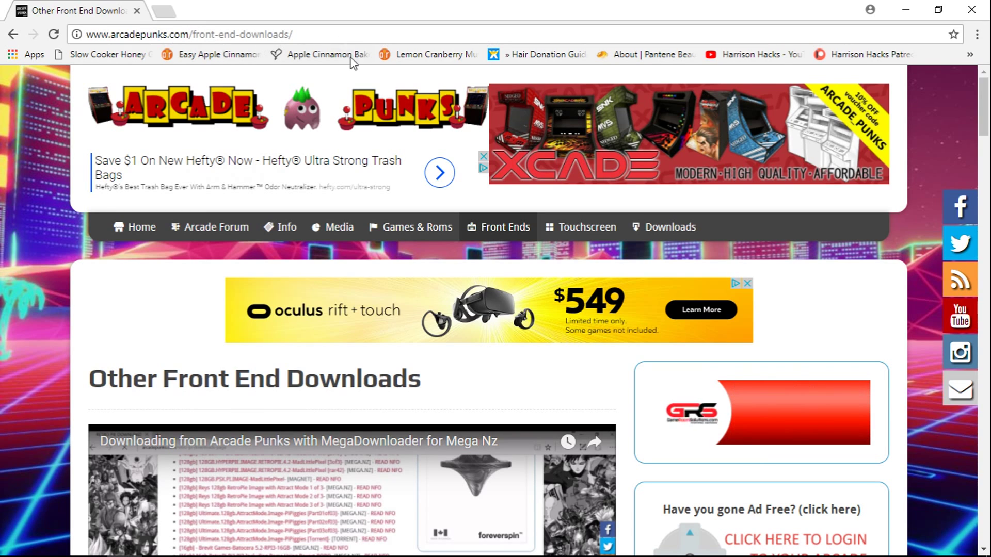
Look through the Other Front End Downloads list on Arcade Punks for the RomFlix PC Edition links, and close the browser
scroll(357, 67, "down", 7)
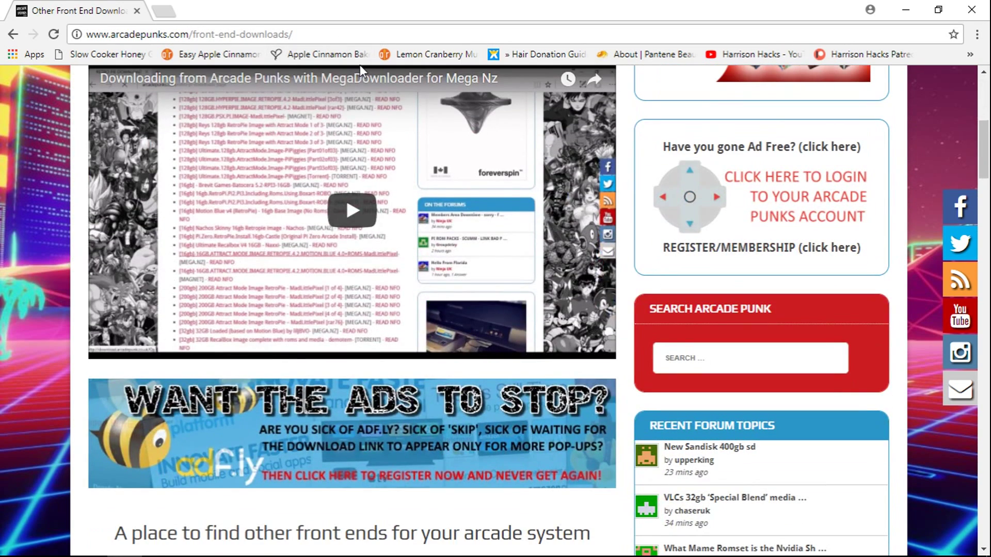
scroll(397, 206, "down", 6)
scroll(398, 206, "down", 4)
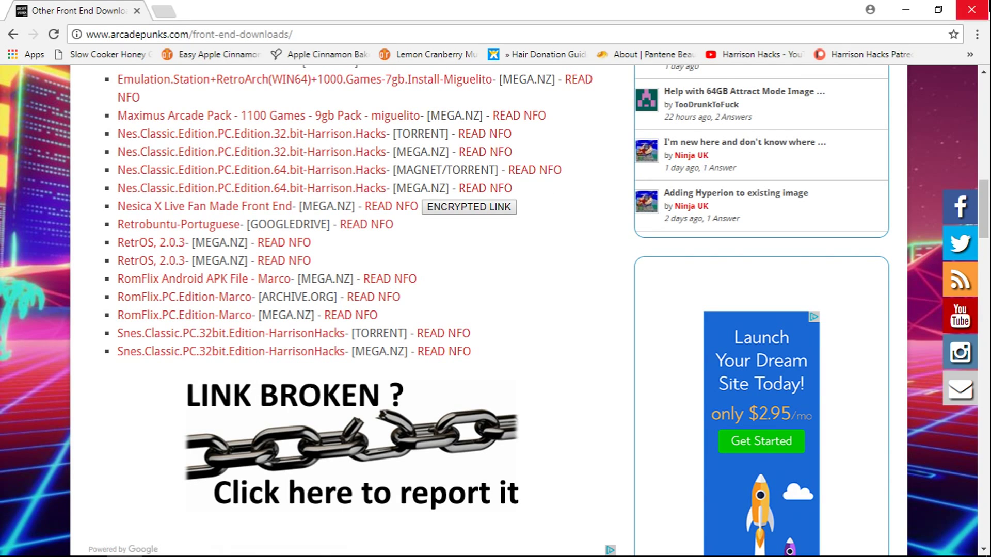
left_click(971, 9)
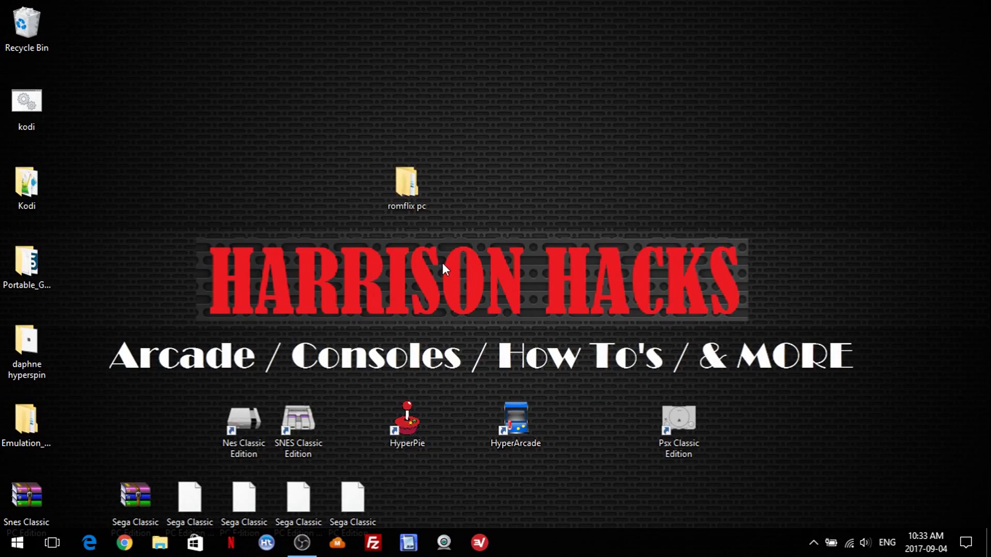
Open the romflix pc folder on the desktop and check the extraction options for the romflix_pc archive
double_click(417, 192)
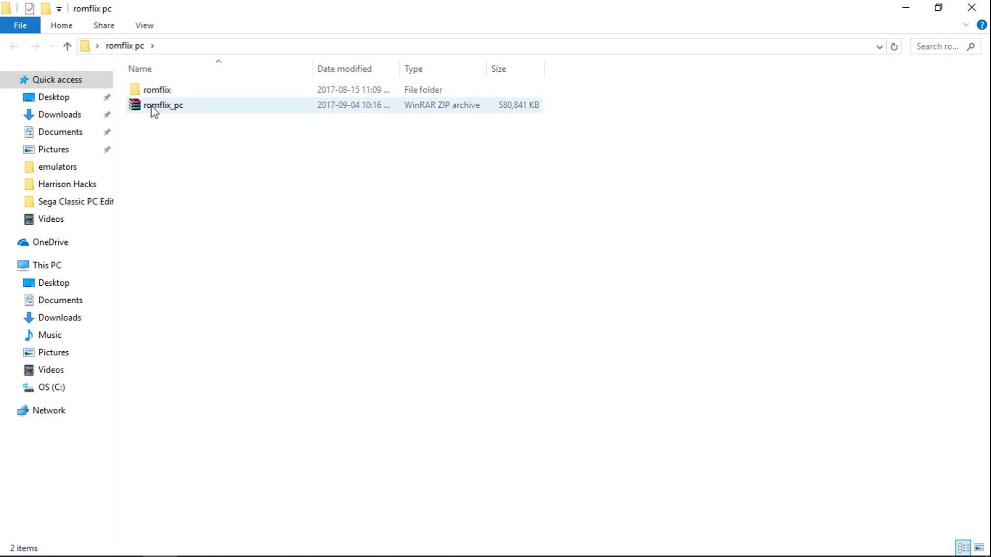
left_click(162, 110)
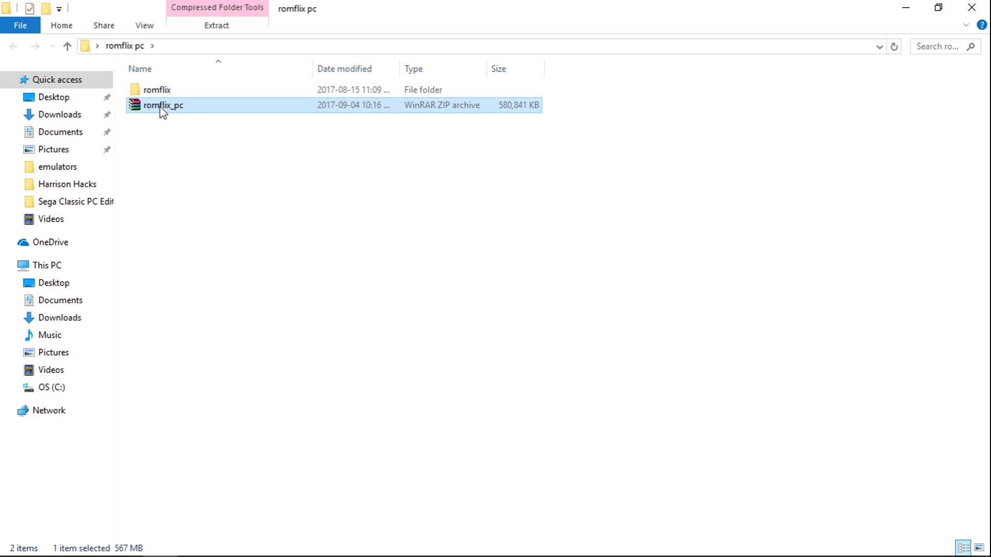
right_click(162, 111)
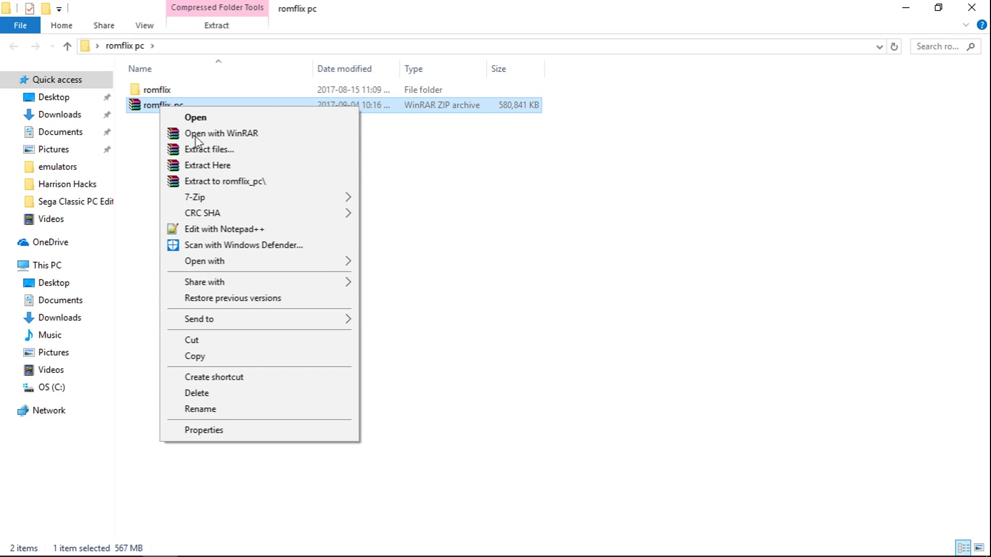
left_click(533, 228)
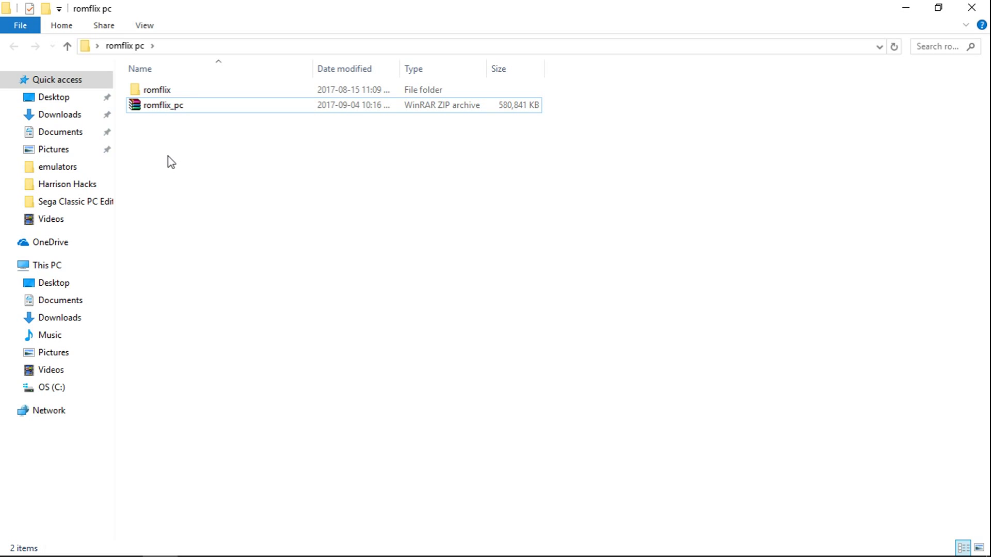
Check the size of the extracted romflix folder in its properties
left_click(167, 95)
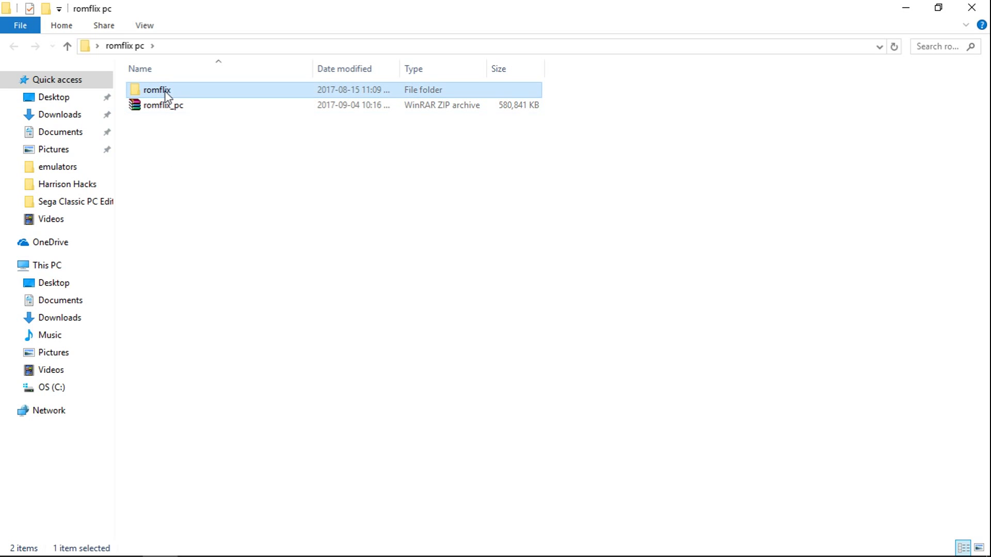
right_click(166, 96)
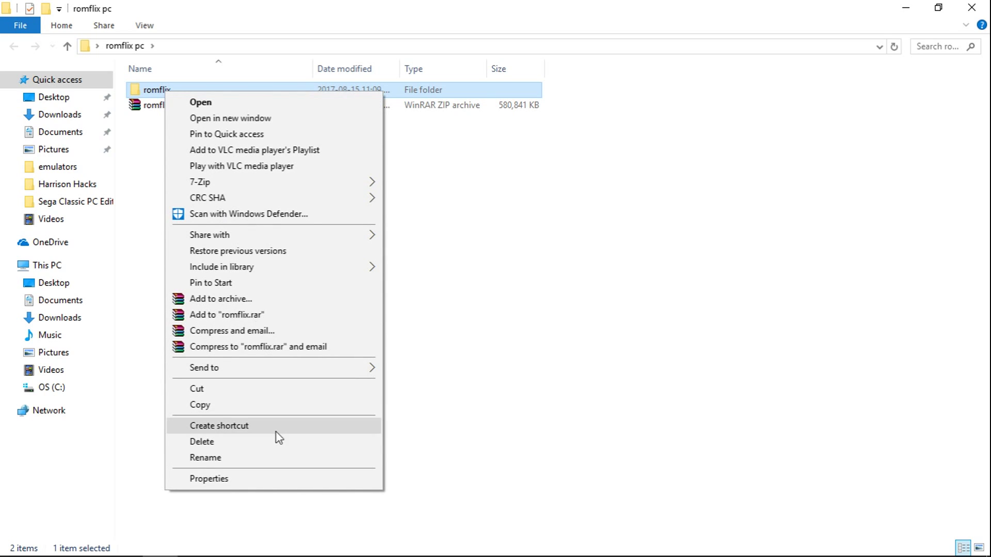
left_click(255, 477)
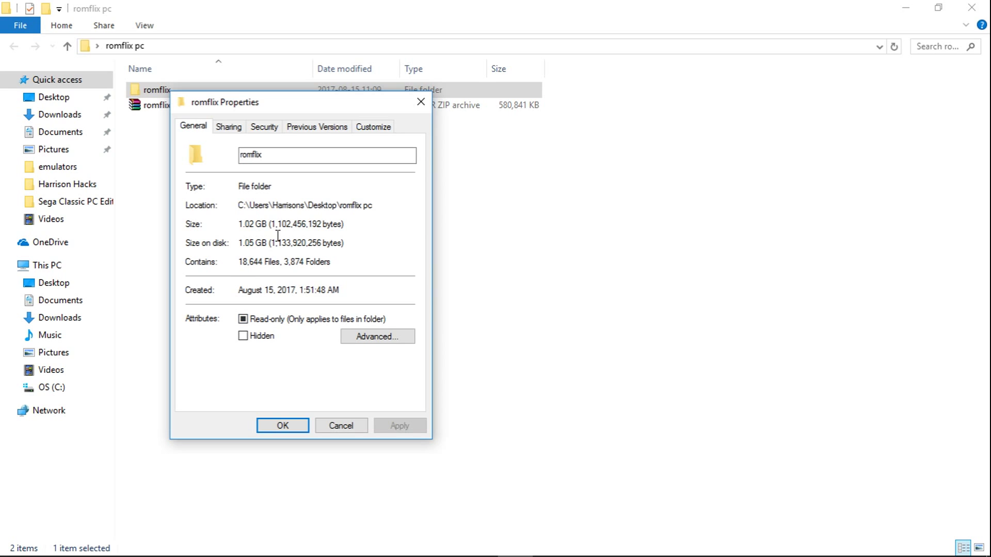
left_click(420, 102)
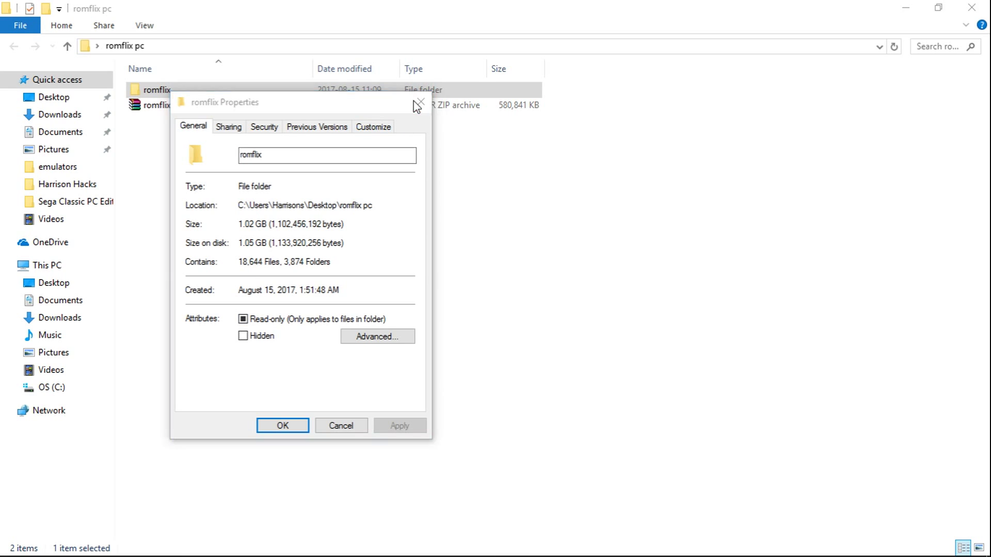
Move the romflix folder from the romflix pc folder to the root of the C: drive
right_click(166, 94)
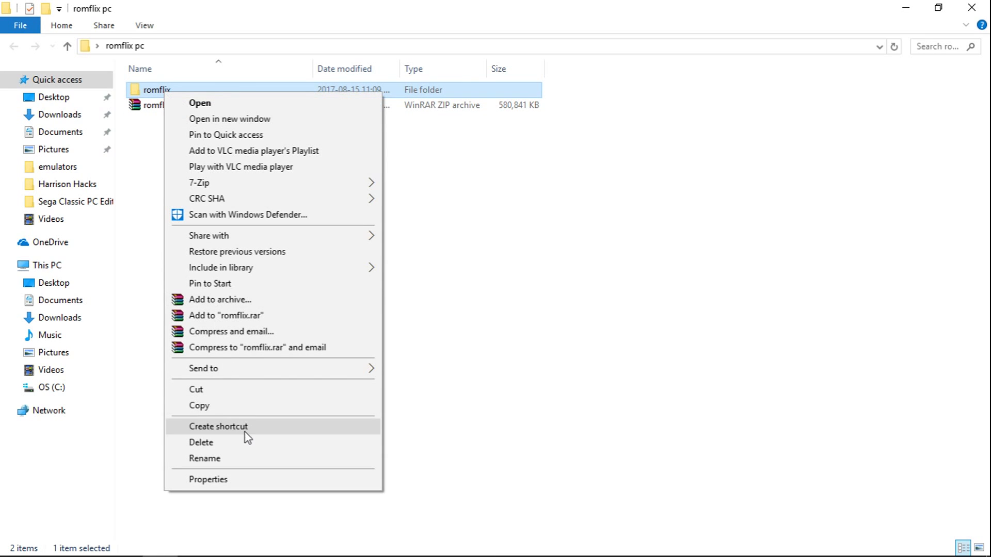
left_click(233, 393)
left_click(37, 388)
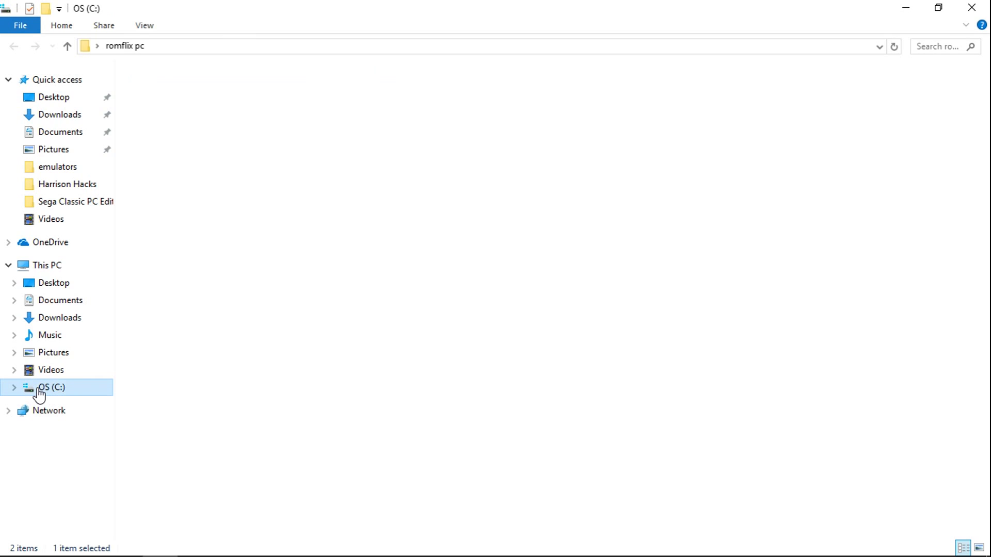
right_click(767, 244)
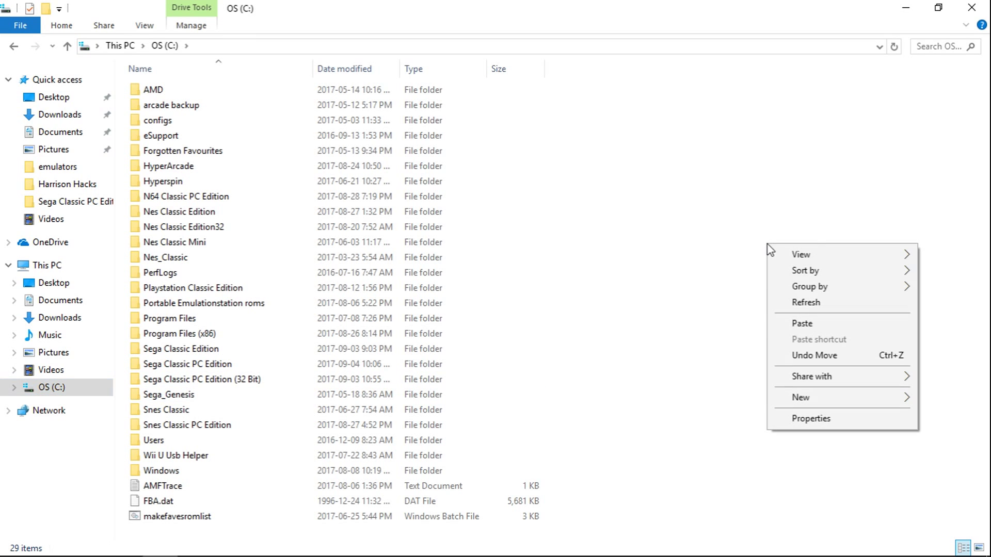
left_click(800, 324)
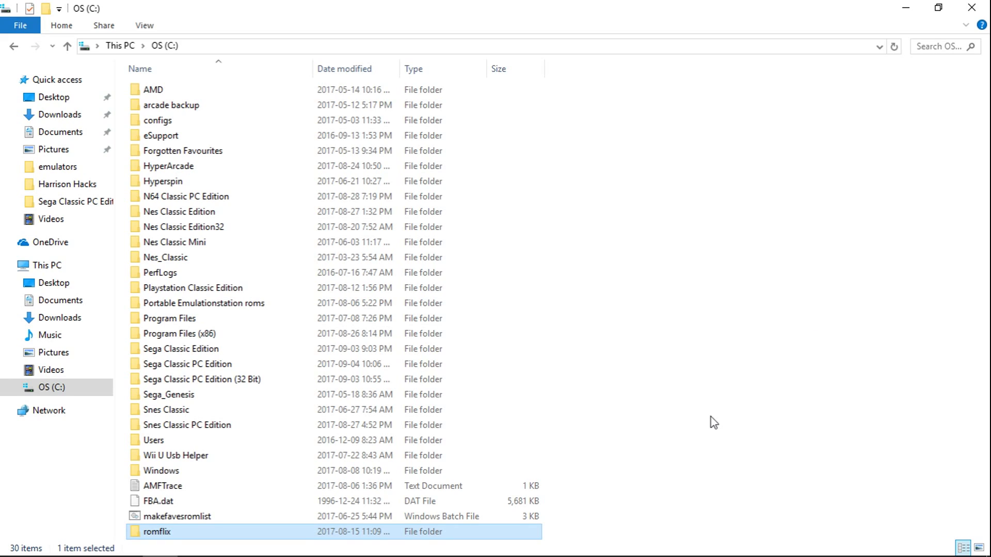
Launch Romflix from its shortcut in C:\romflix and open the list of maintenance tools
double_click(160, 532)
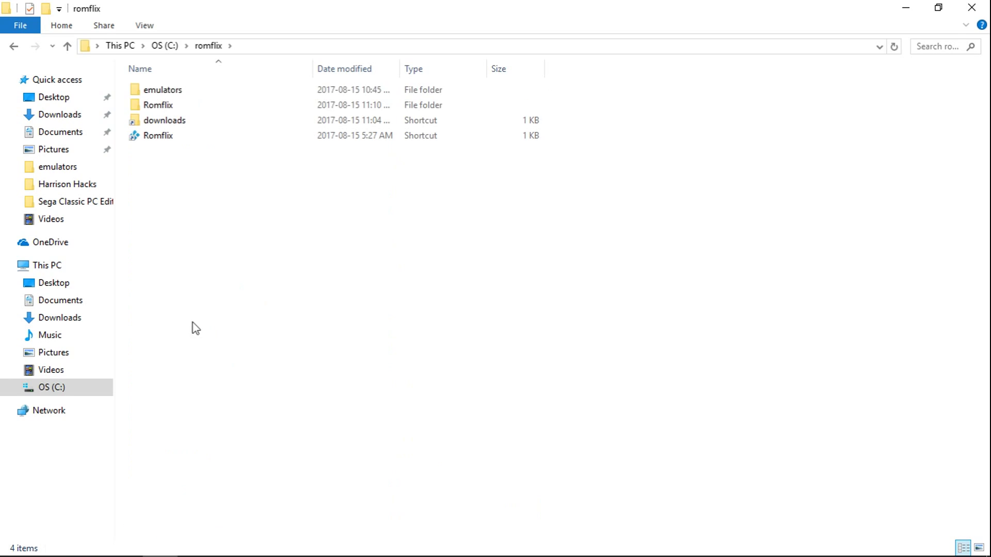
double_click(157, 137)
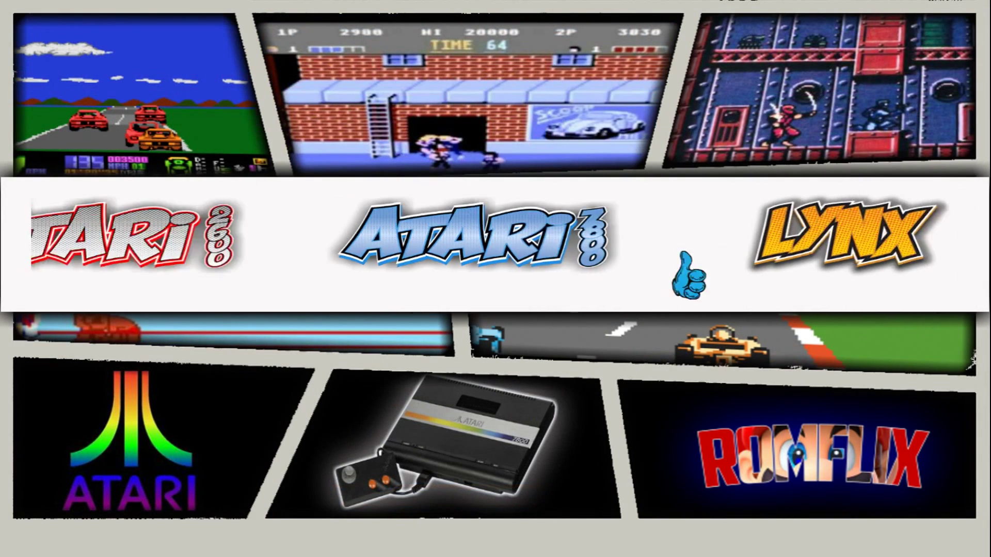
key("Left")
key("Left")
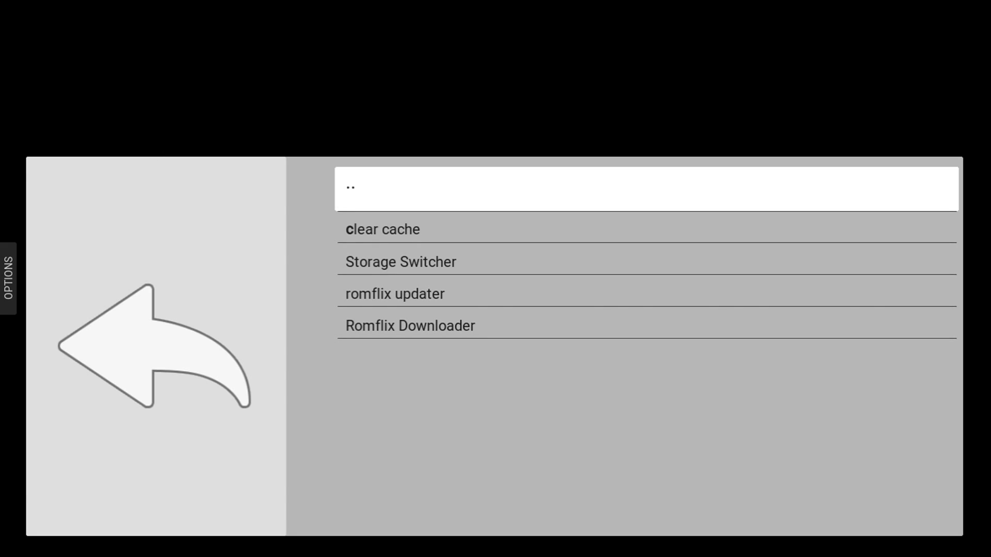
Start the Storage Switcher and proceed to the selection of the games folder location
key("Down")
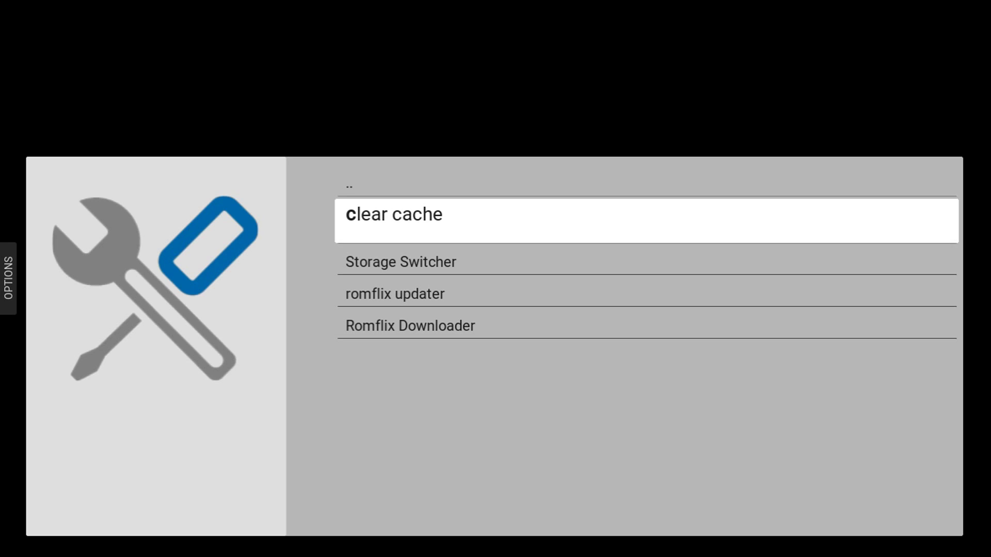
key("Down")
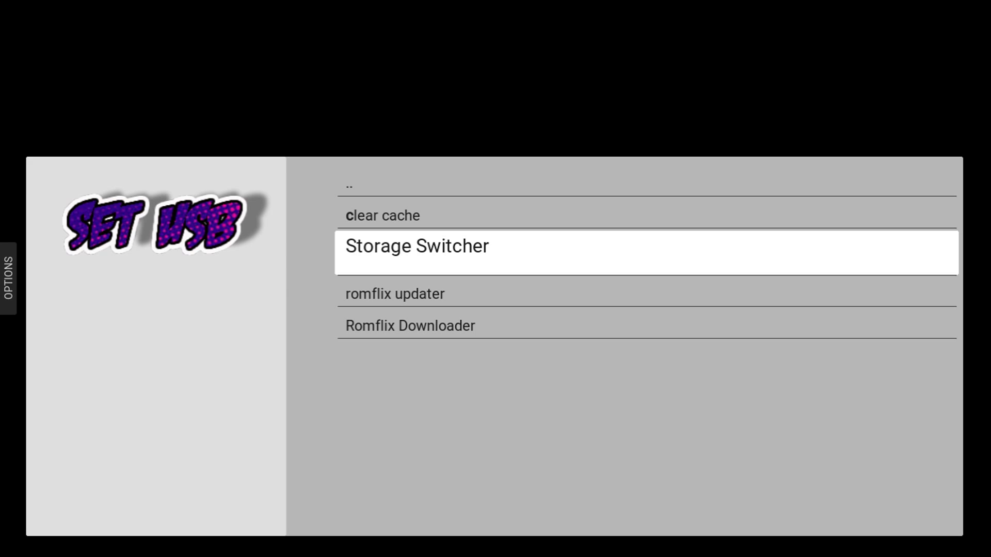
key("Return")
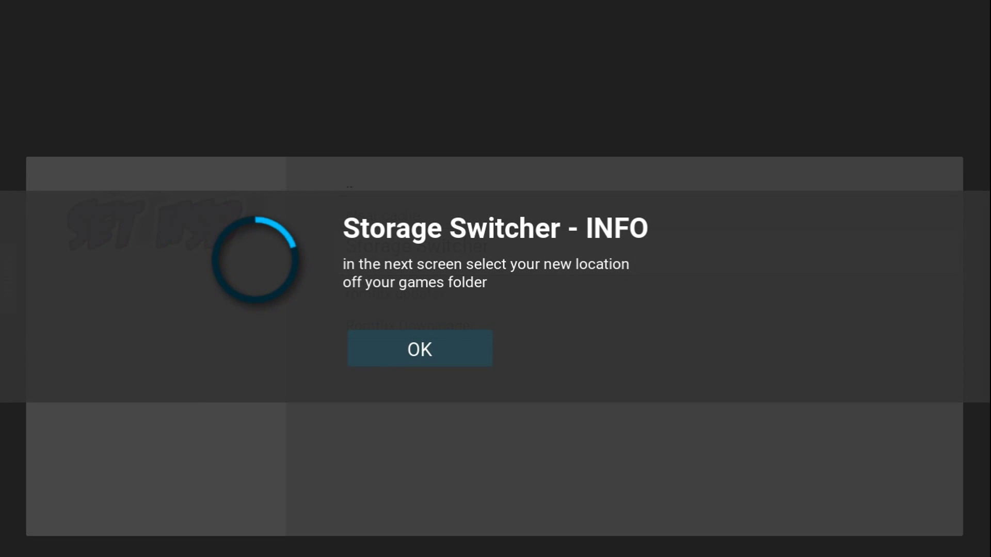
key("Return")
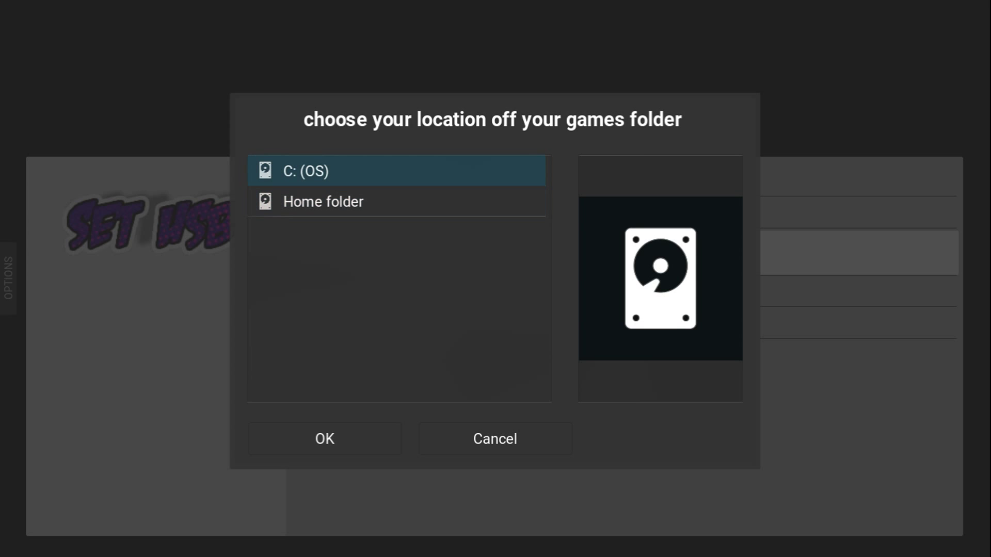
Browse the C: (OS) drive in the location chooser and open the romflix folder
key("Down")
key("Up")
key("Return")
key("Down")
key("Down")
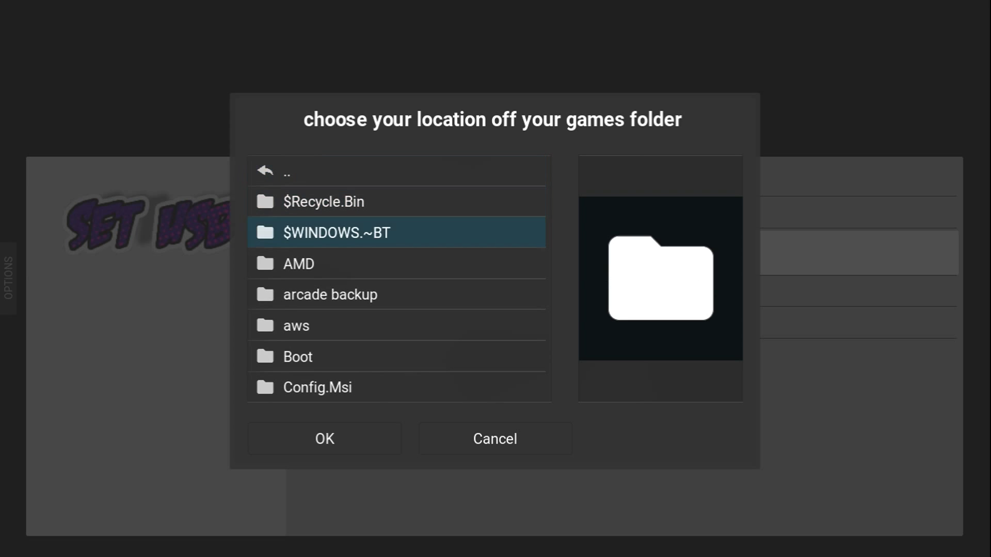
key("Down")
key("Up")
key("Down")
key("Down")
key("Down")
key("Down")
key("Down")
key("Down")
key("Down")
key("Down")
key("Down")
key("Down")
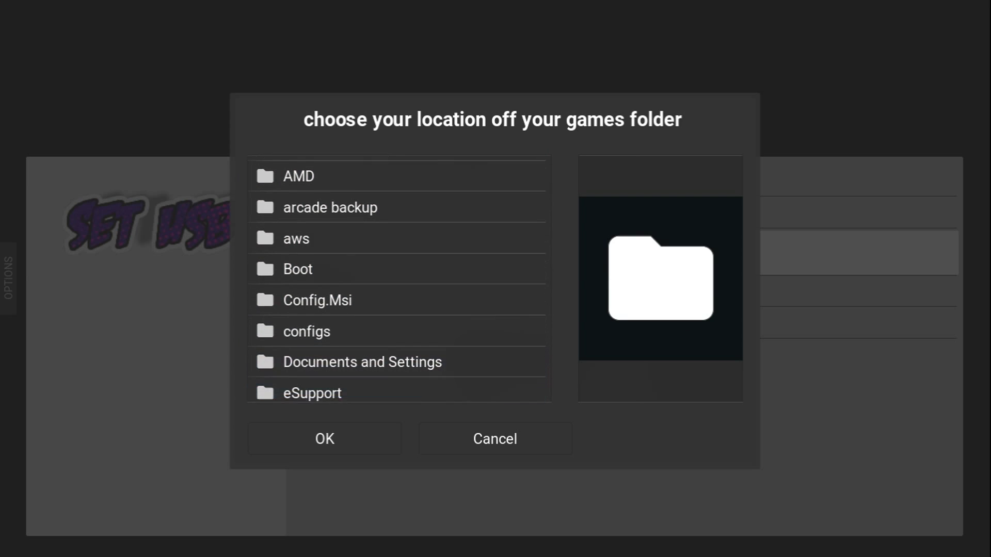
key("Down")
key("Down")
key("Down")
key("Down")
key("Down")
key("Down")
key("Down")
key("Down")
key("Down")
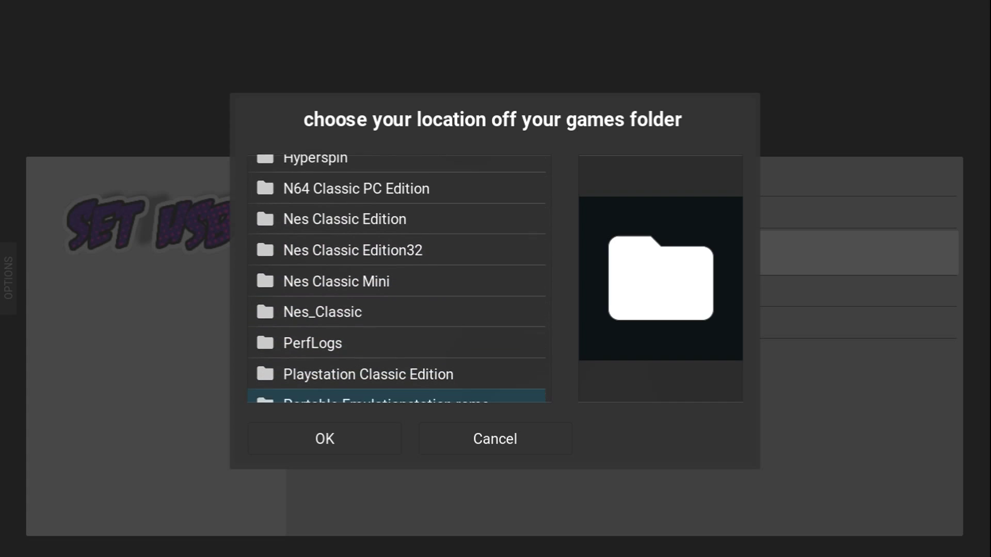
key("Down")
key("Down")
key("Down")
key("Down")
key("Down")
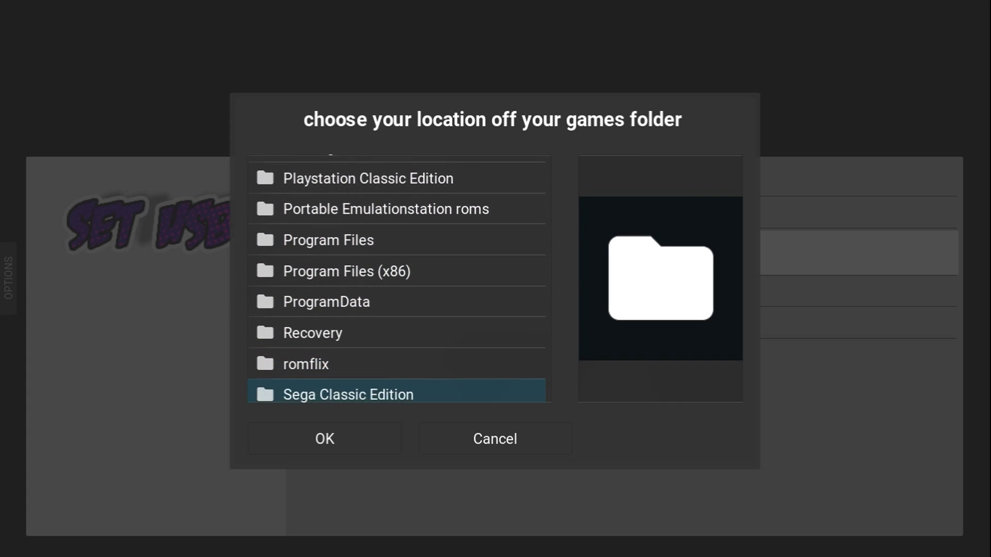
key("Up")
key("Return")
Set the games folder location to C:\romflix\Romflix\downloads\games and accept the change
key("Down")
key("Down")
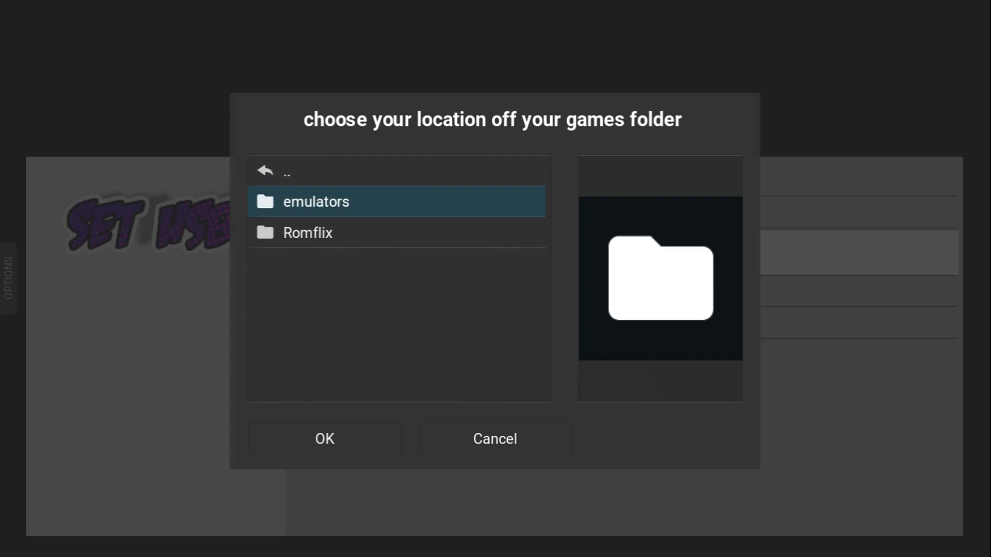
key("Return")
key("Down")
key("Down")
key("Return")
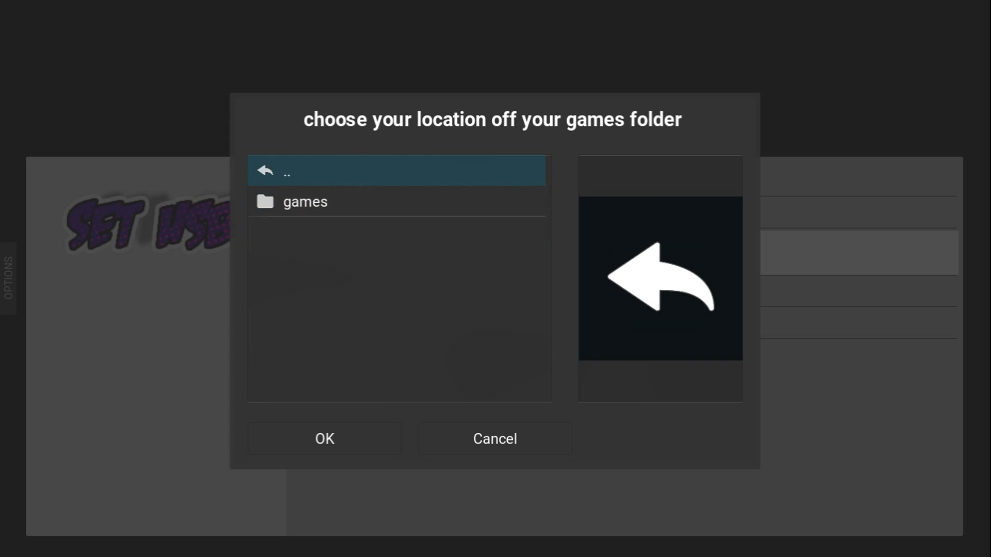
key("Down")
key("Return")
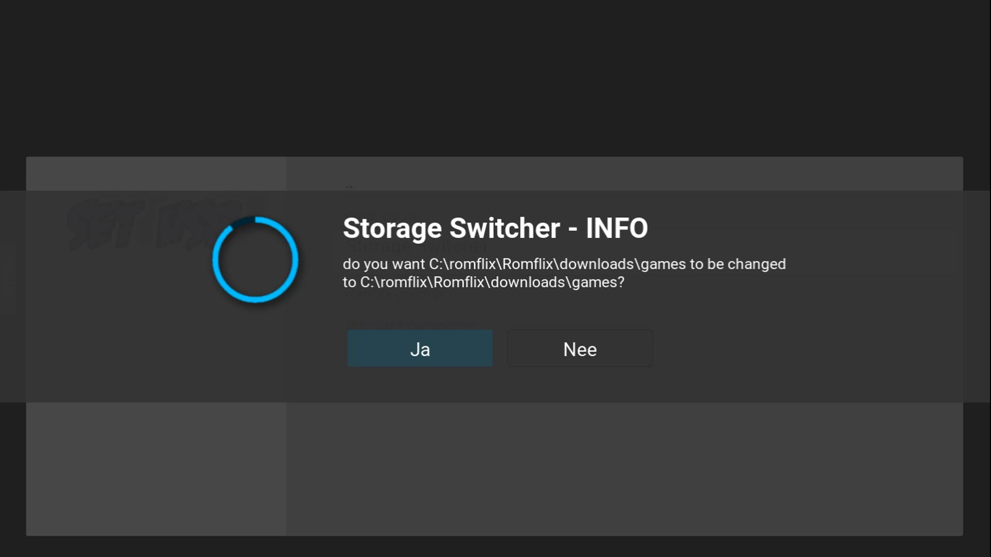
key("Return")
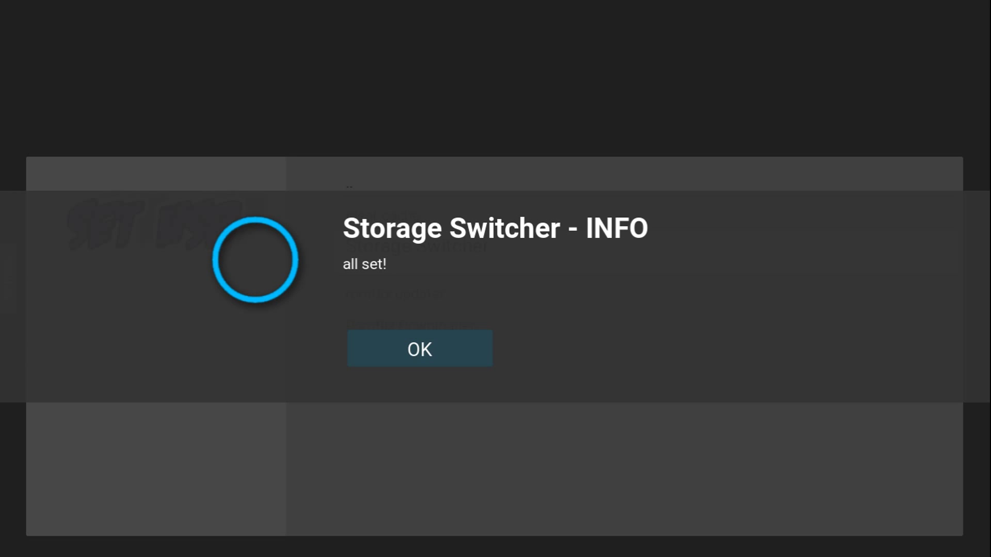
key("Return")
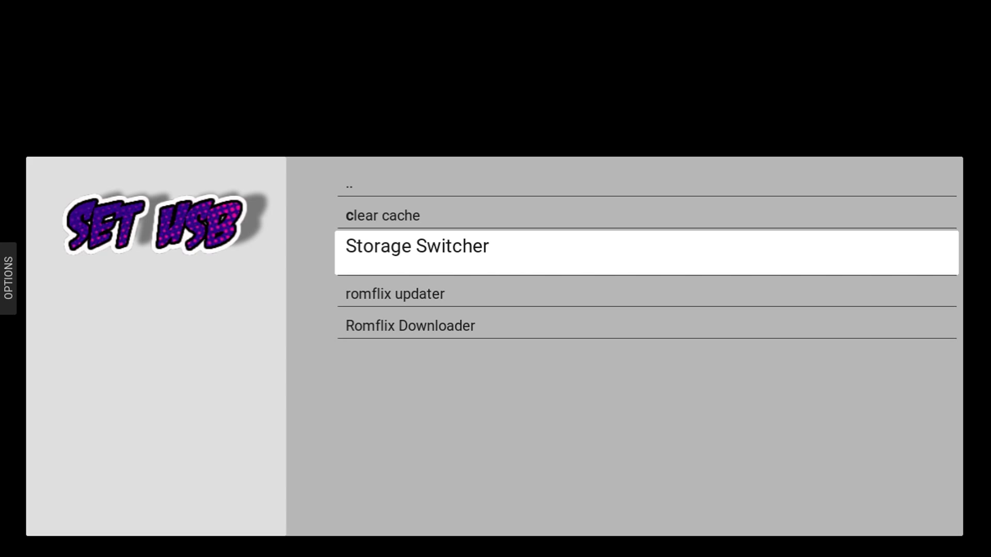
Open the Classics category in the Romflix Downloader and select the atari 2600 gamplay pack 322 mb entry
key("Down")
key("Down")
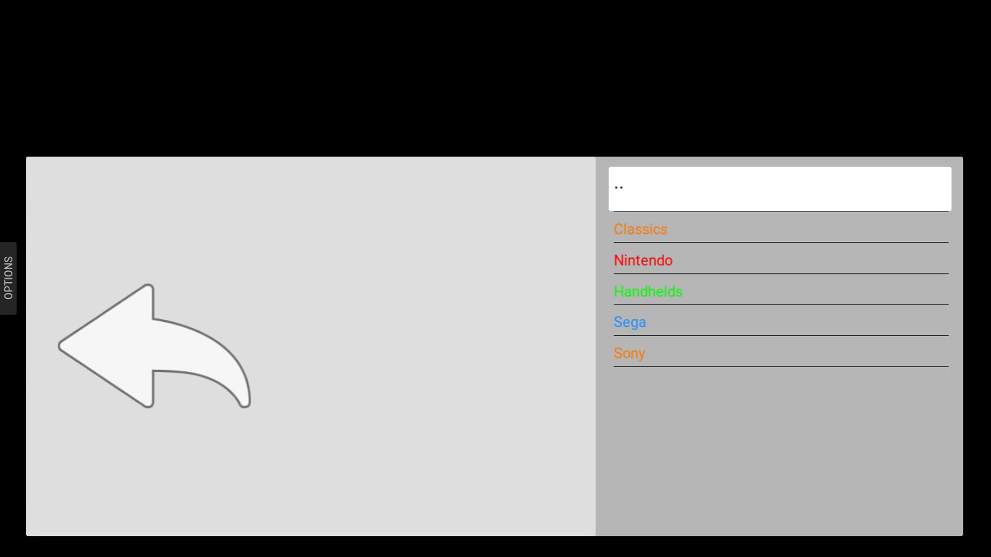
key("Down")
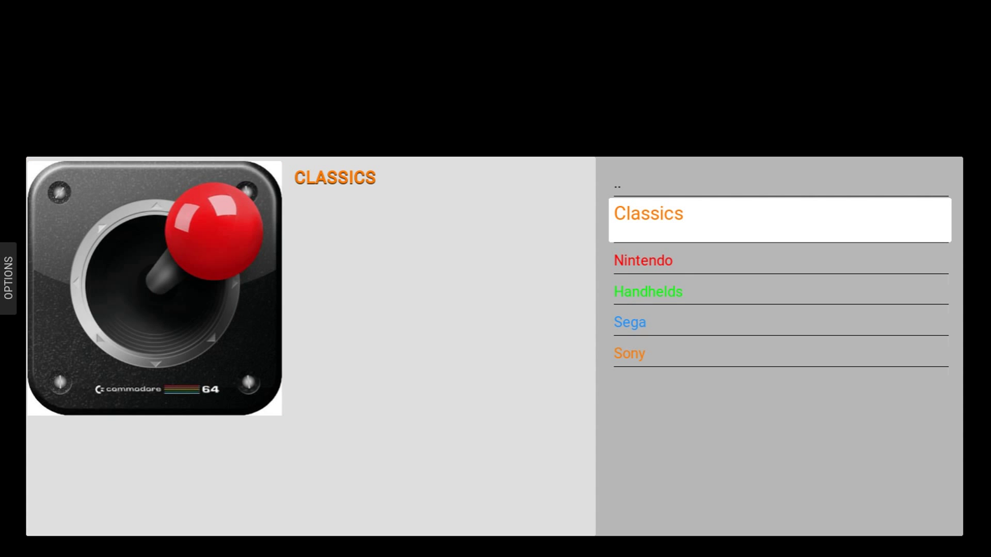
key("Return")
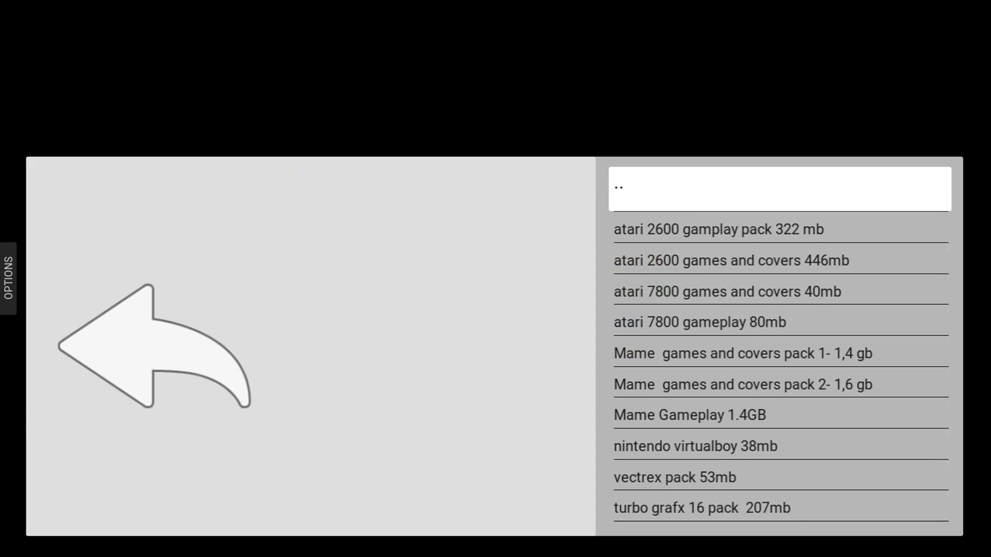
key("Down")
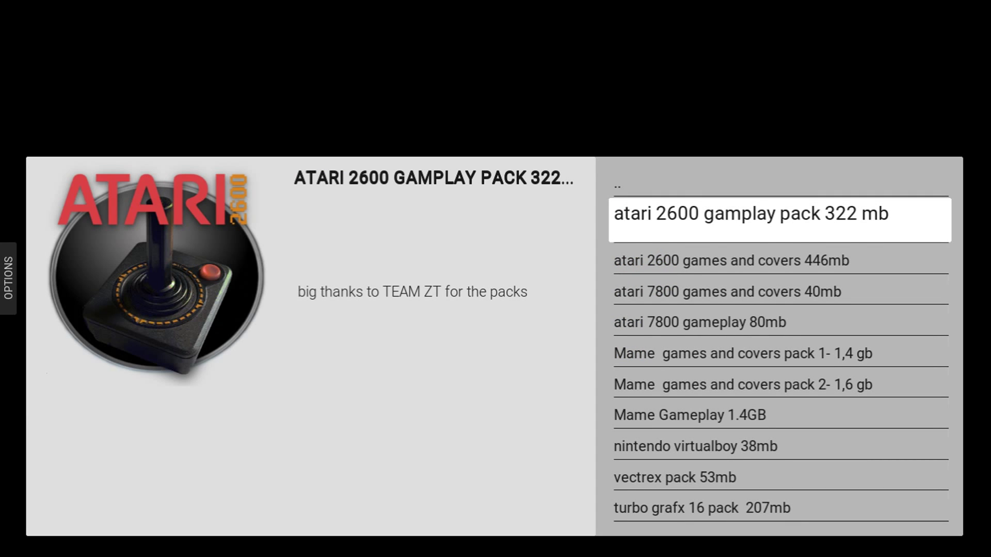
Download the nintendo virtualboy 38mb pack from the Classics list and agree to extract its zip file
key("Down")
key("Down")
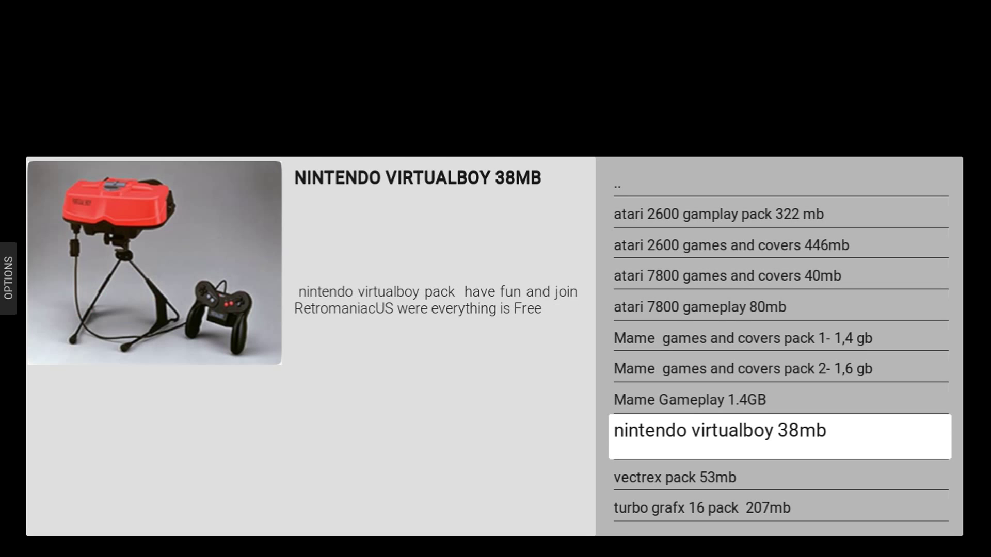
key("Down")
key("Down")
key("Down")
key("Down")
key("Down")
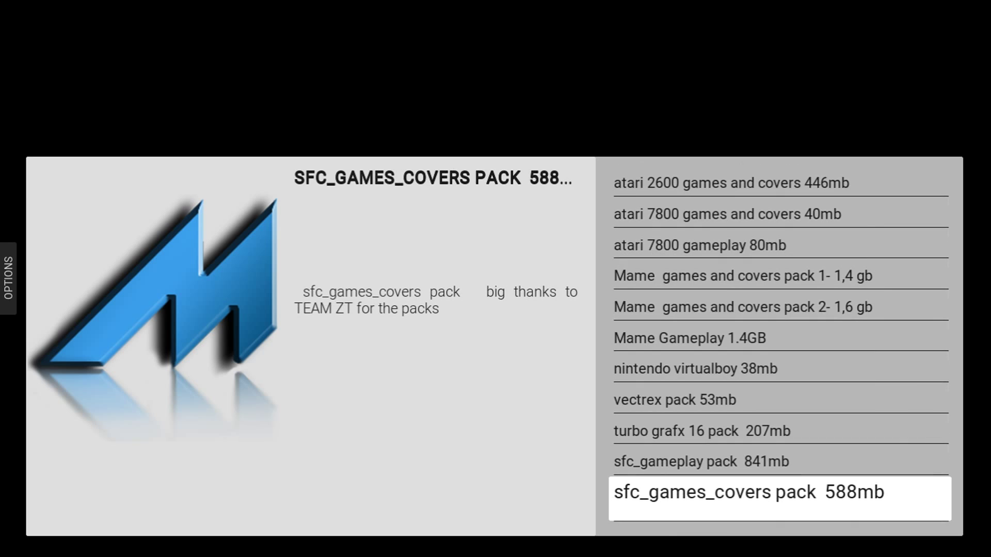
key("Down")
key("Down")
key("Down")
key("Down")
key("Down")
key("Down")
key("Down")
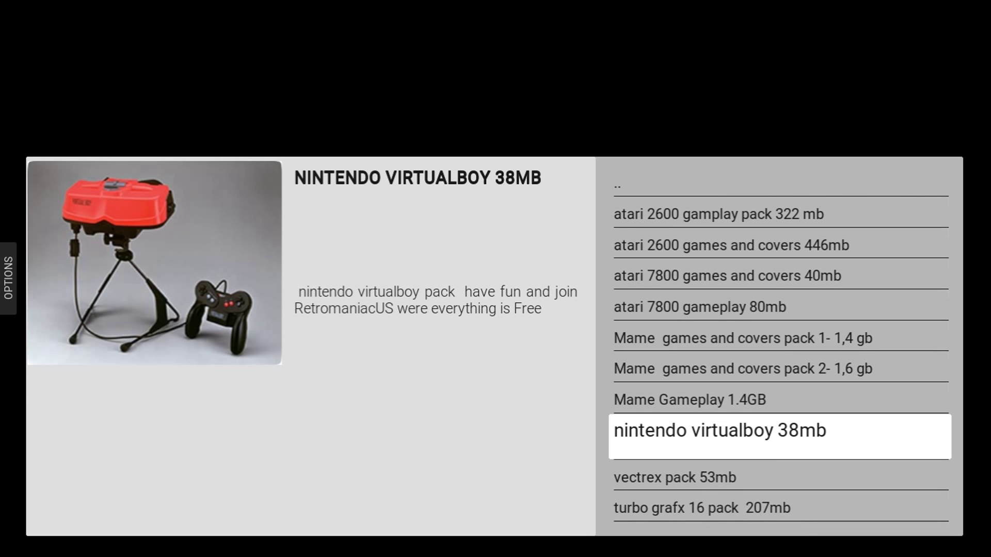
key("Return")
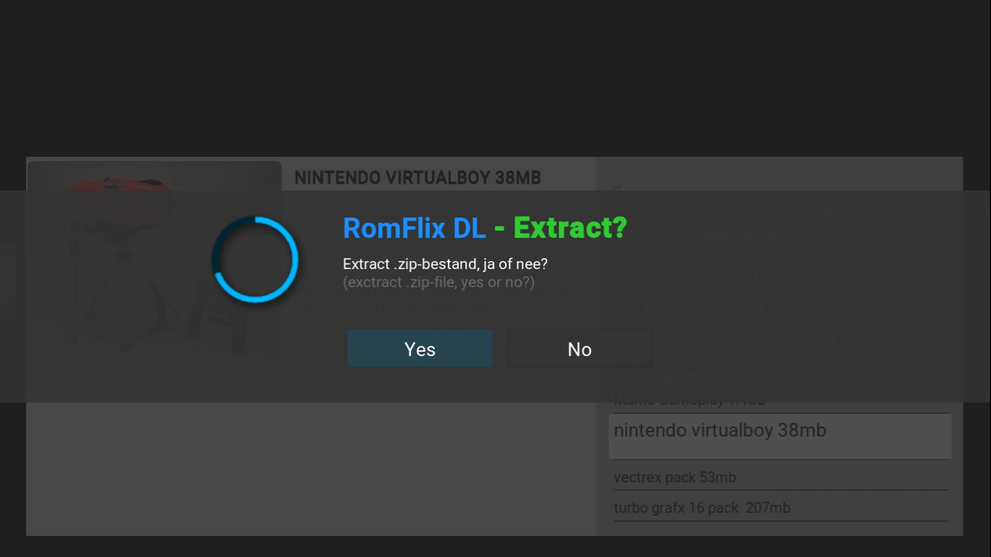
key("Return")
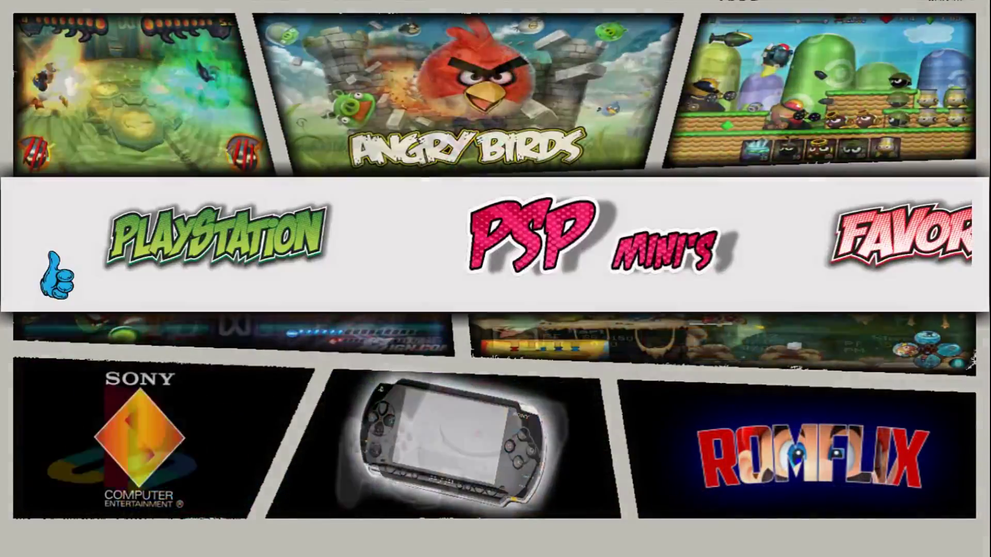
Go back through the main menu's console systems to the Virtual Boy and scan its launcher for new ROMs
key("Left")
key("Left")
key("Left")
key("Left")
key("Left")
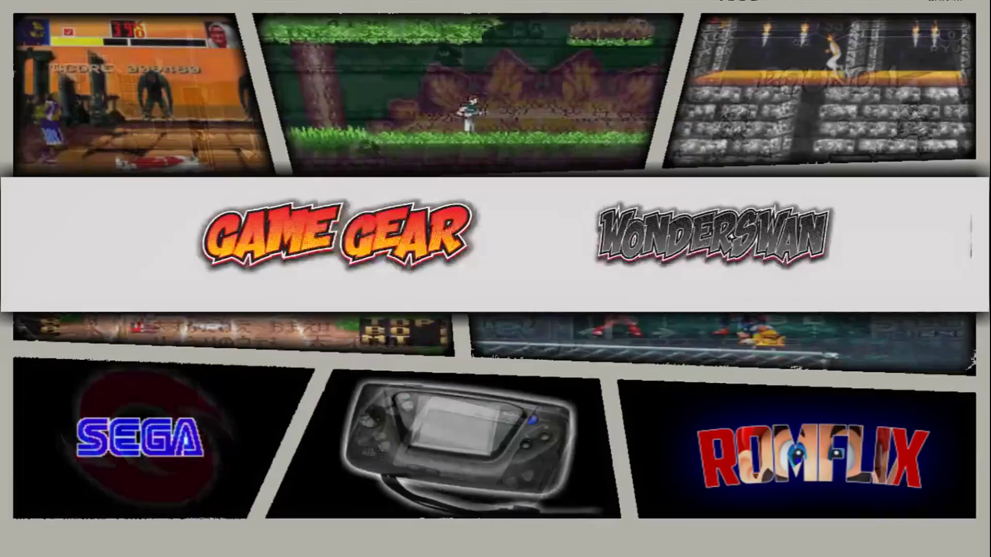
key("Left")
key("Left")
key("Left")
key("Left")
key("Left")
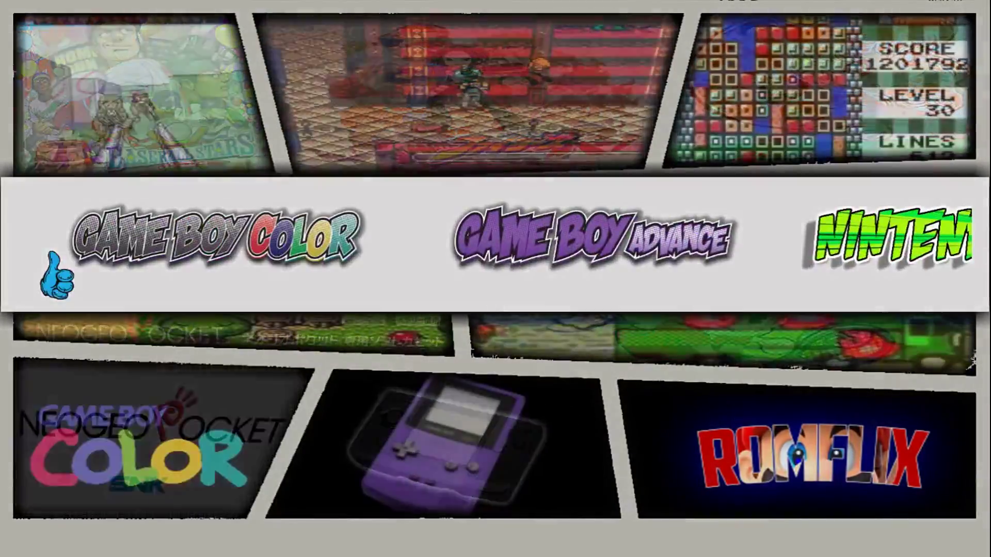
key("Left")
key("Left")
key("Left")
key("Left")
key("Left")
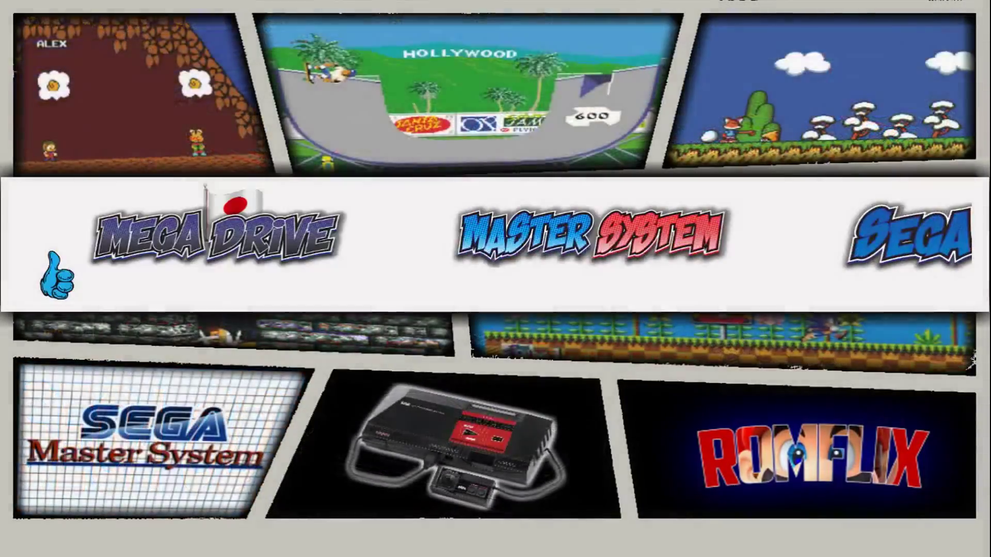
key("Left")
key("Left")
key("Left")
key("Left")
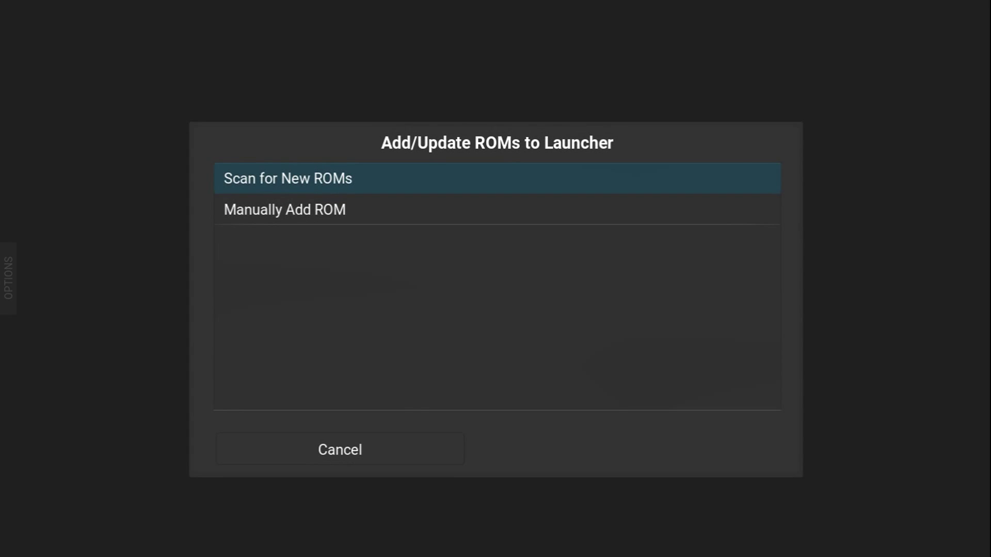
key("Return")
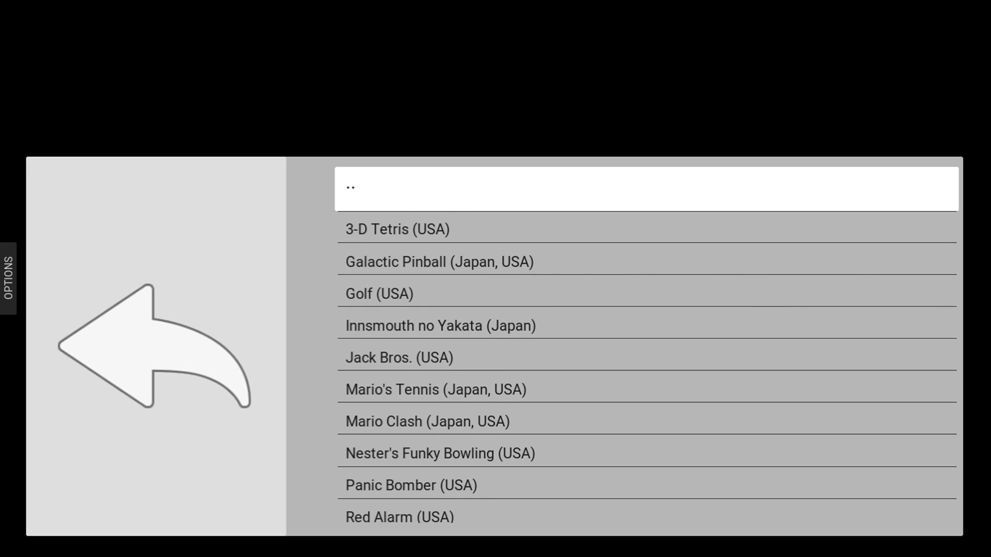
Look through the Virtual Boy game list and its cover art, from 3-D Tetris (USA) to Nester's Funky Bowling (USA)
left_click(397, 229)
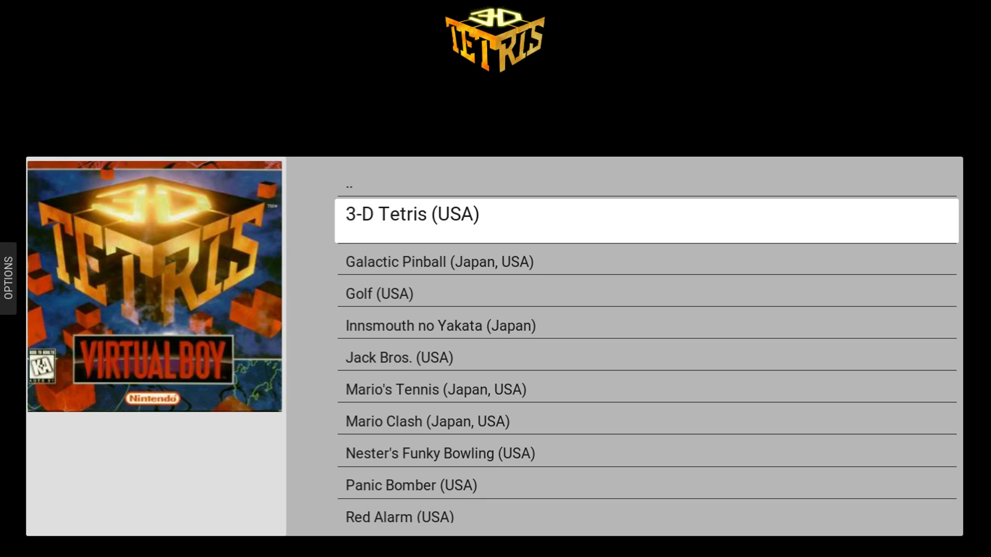
key("Down")
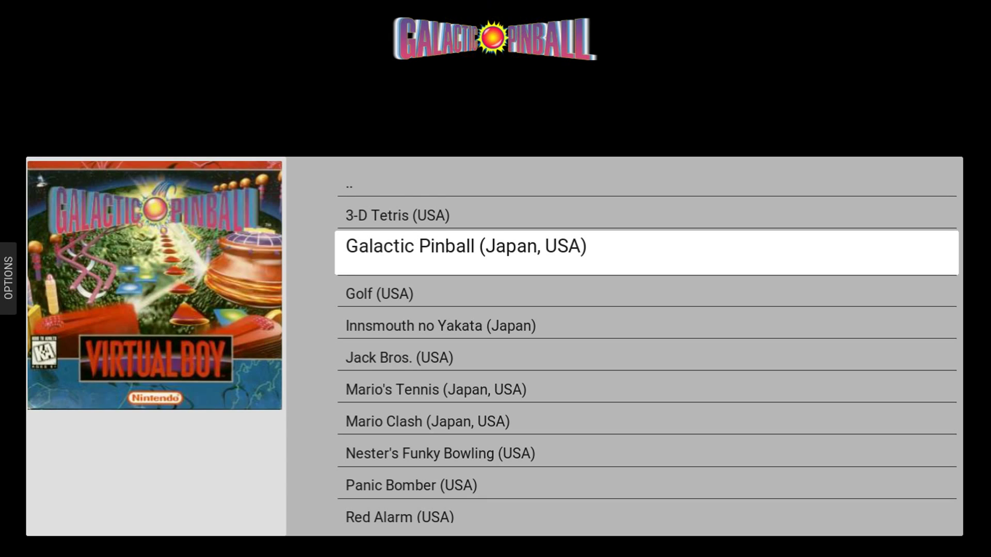
key("Up")
key("Down")
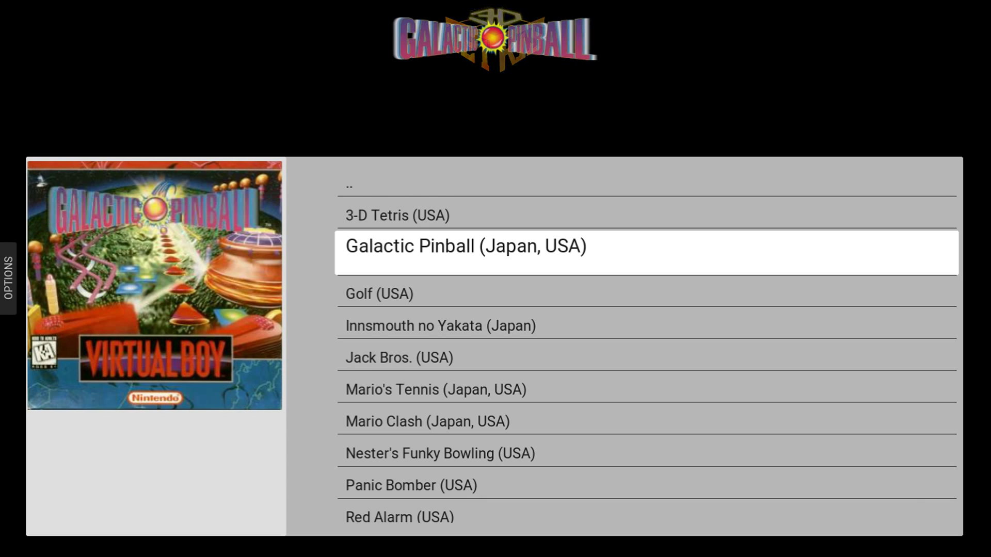
key("Down")
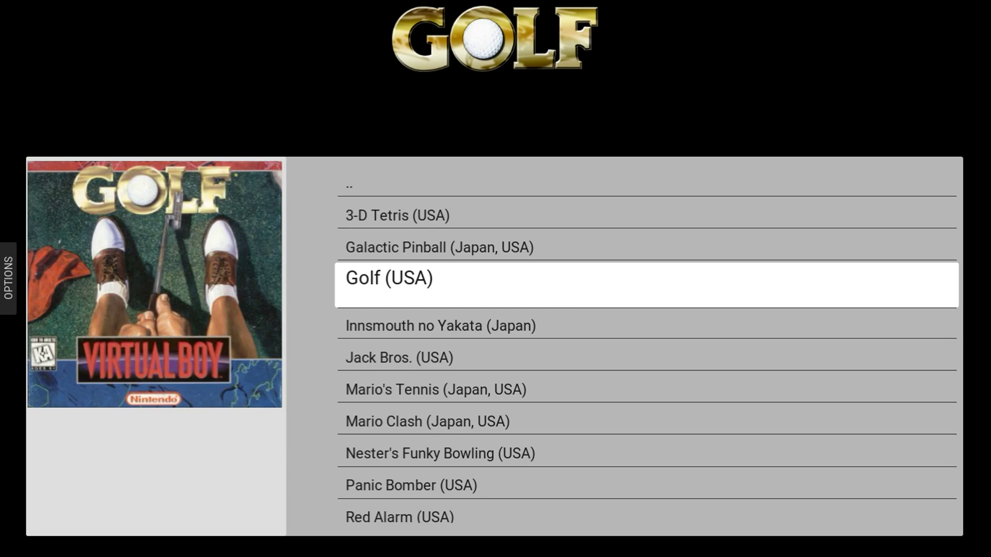
key("Down")
key("Down")
key("Down")
key("Down")
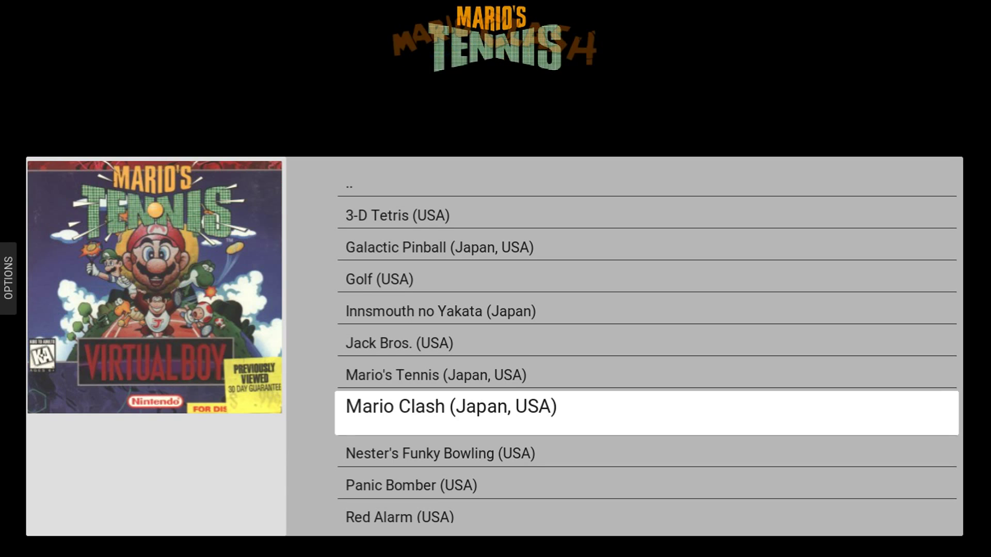
key("Down")
key("Up")
key("Up")
key("Up")
key("Up")
key("Up")
key("Up")
key("Up")
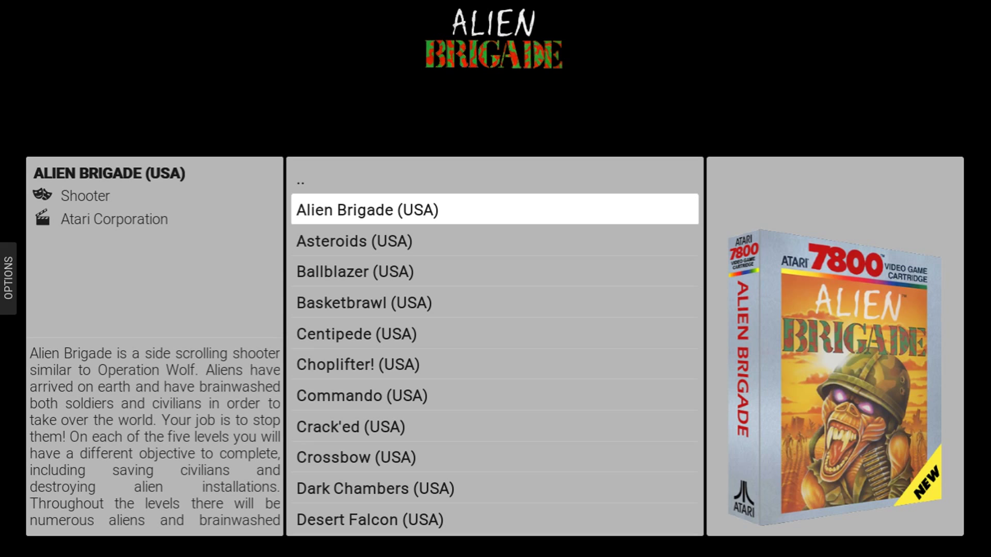
View the details and box art of Asteroids, Ballblazer, Basketbrawl and Centipede in the Atari 7800 game list
left_click(354, 241)
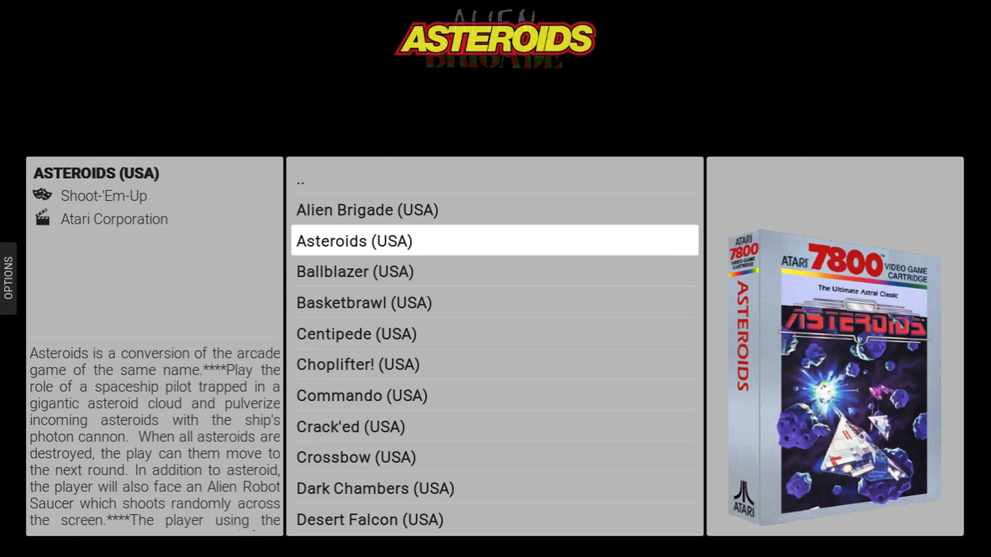
left_click(355, 272)
left_click(363, 303)
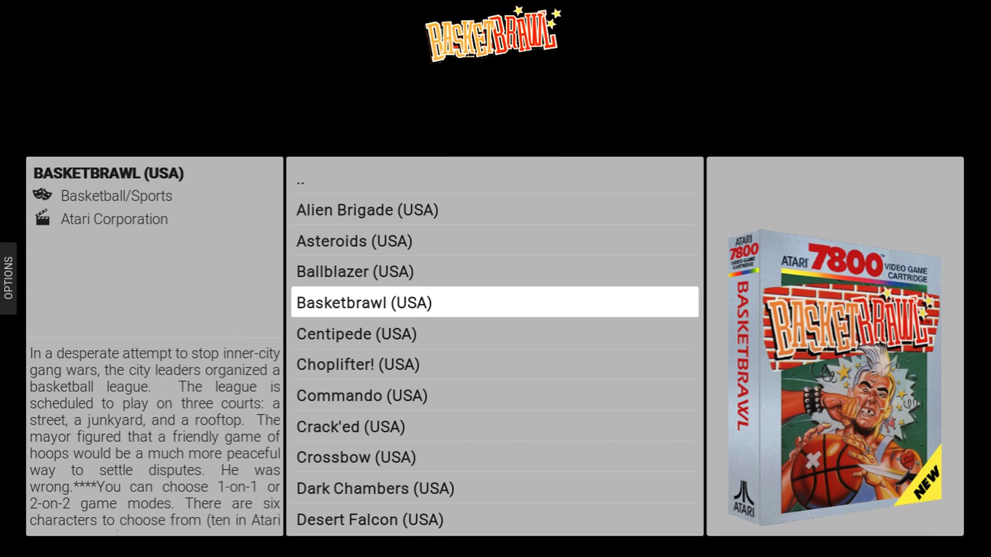
left_click(357, 334)
key("Left")
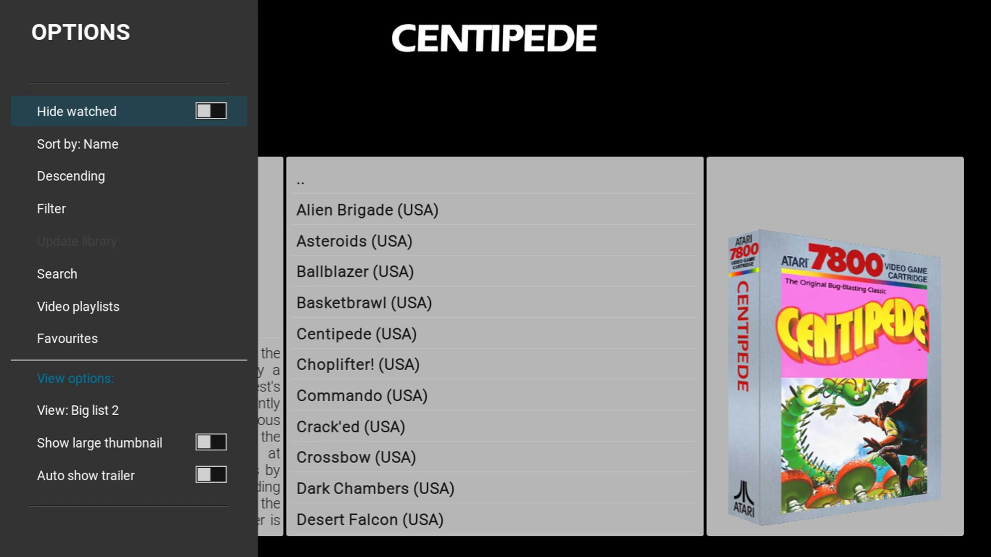
key("Right")
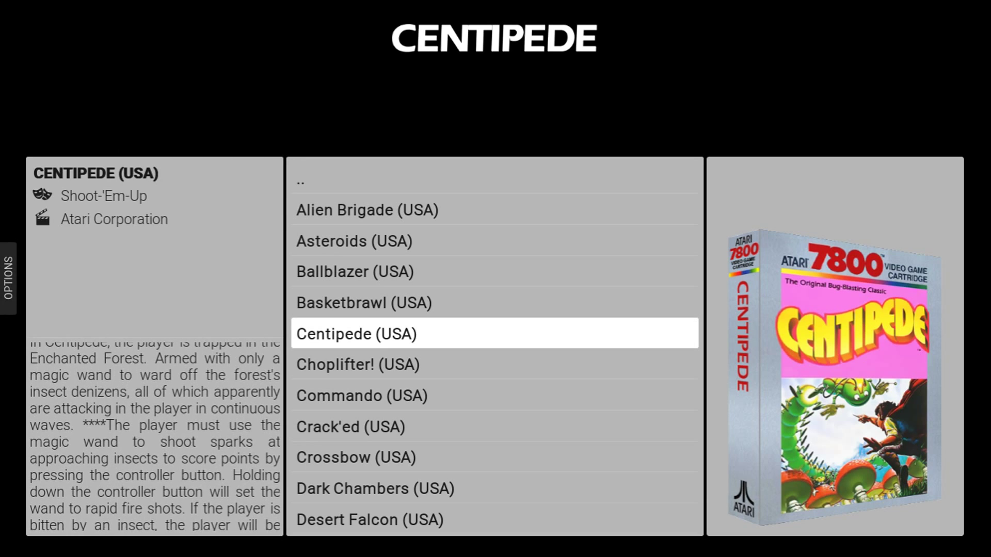
Select Choplifter! (USA) in the Atari 7800 game list and launch it
key("Up")
key("Up")
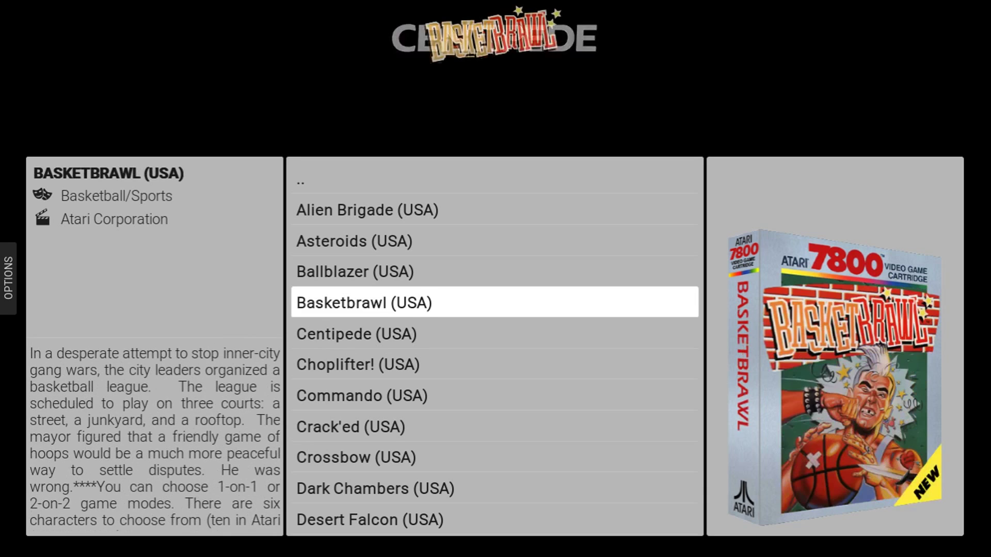
key("Down")
key("Down")
key("Down")
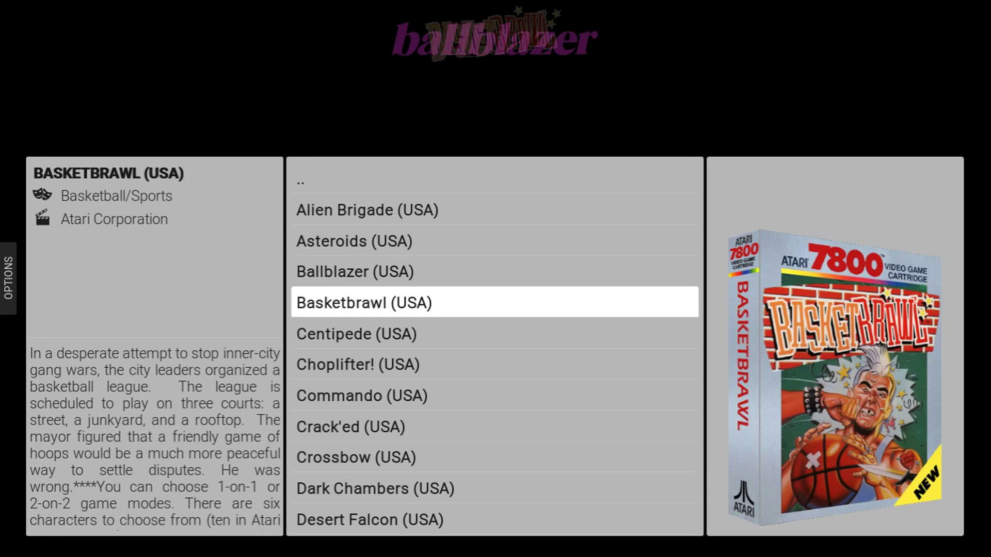
key("Return")
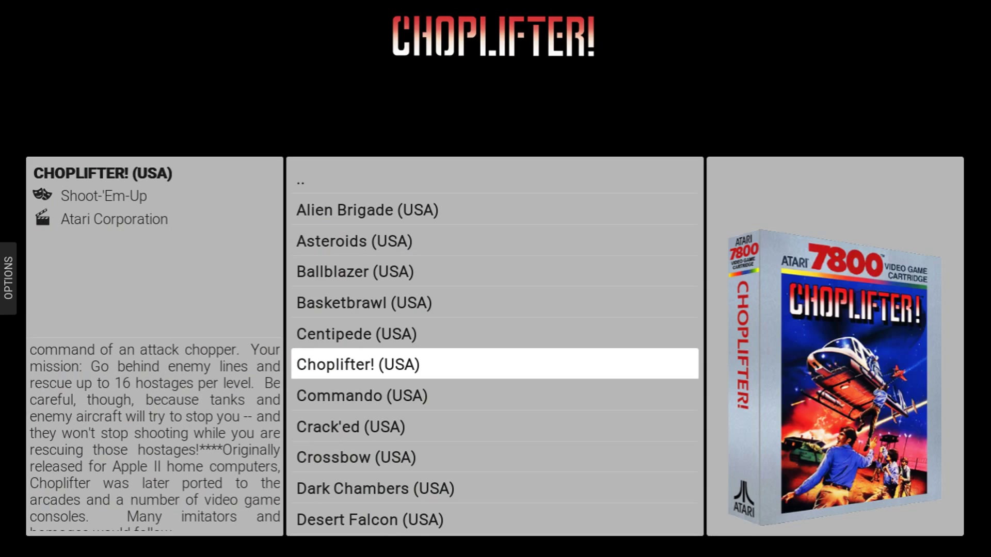
key("Return")
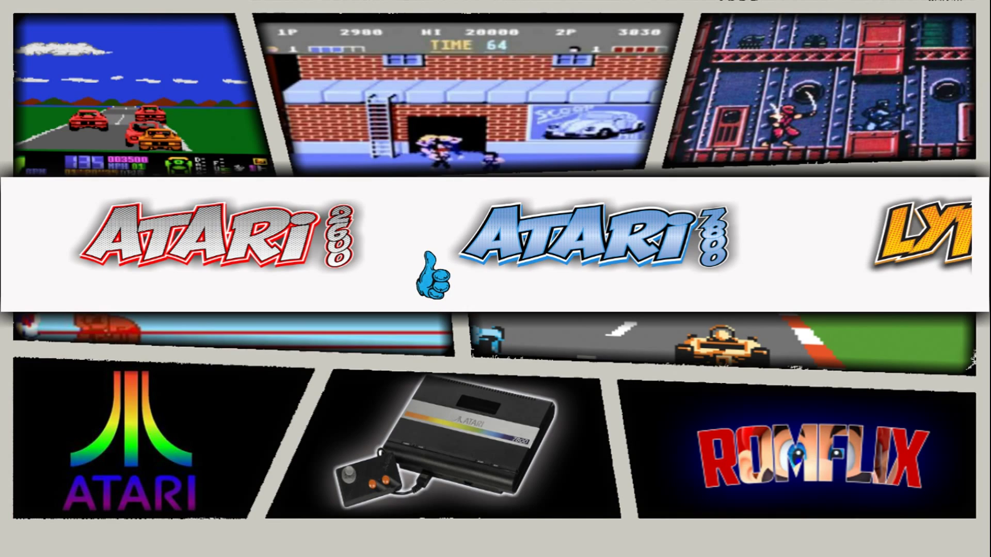
Browse the main menu's console systems from Atari 7800 onward to Lynx
key("Right")
key("Right")
key("Right")
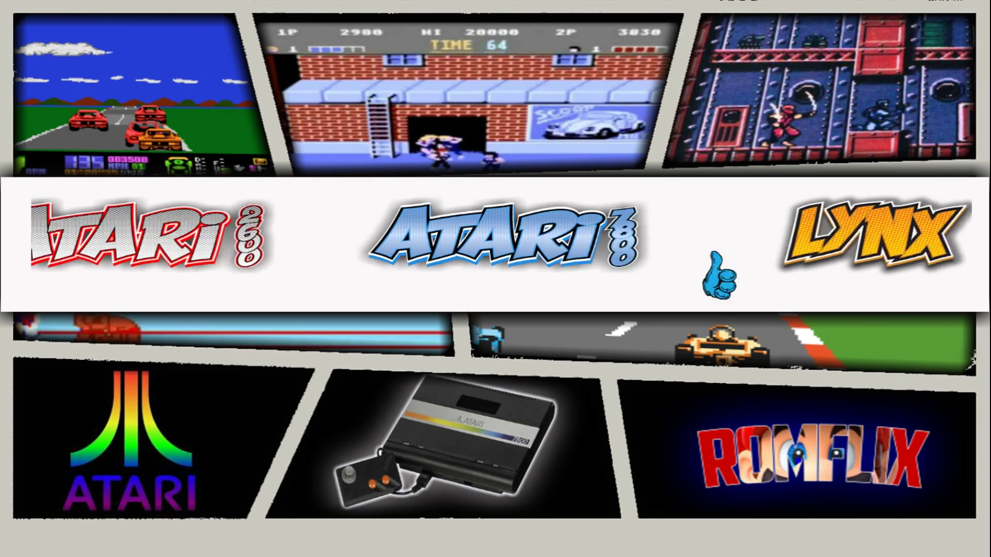